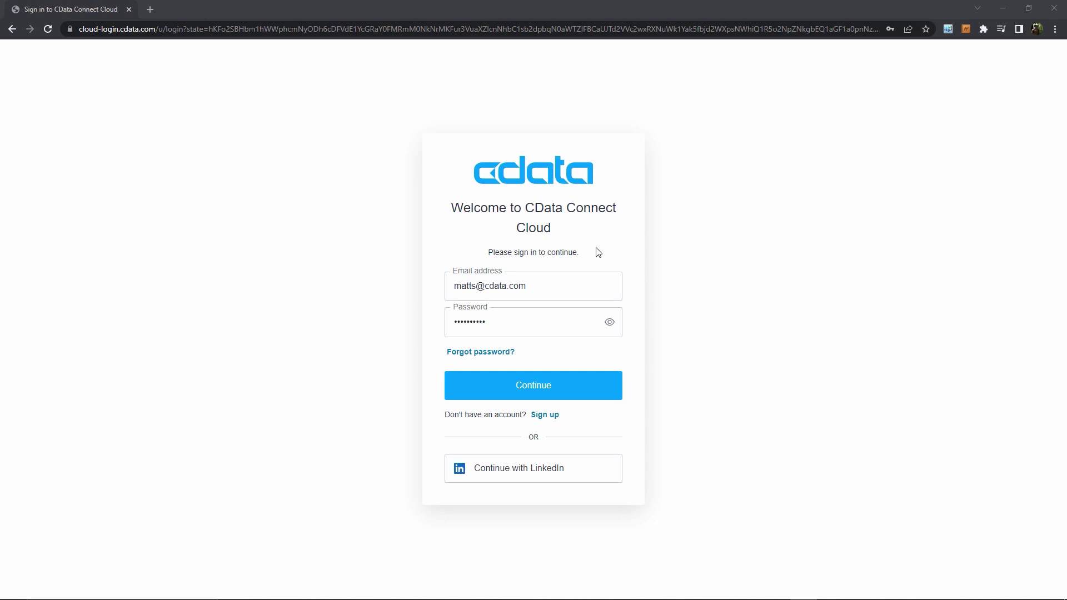
Sign in and view the Connections page listing Salesforce1, SalesforcePardotV4 and SalesforcePardotV5
click(574, 388)
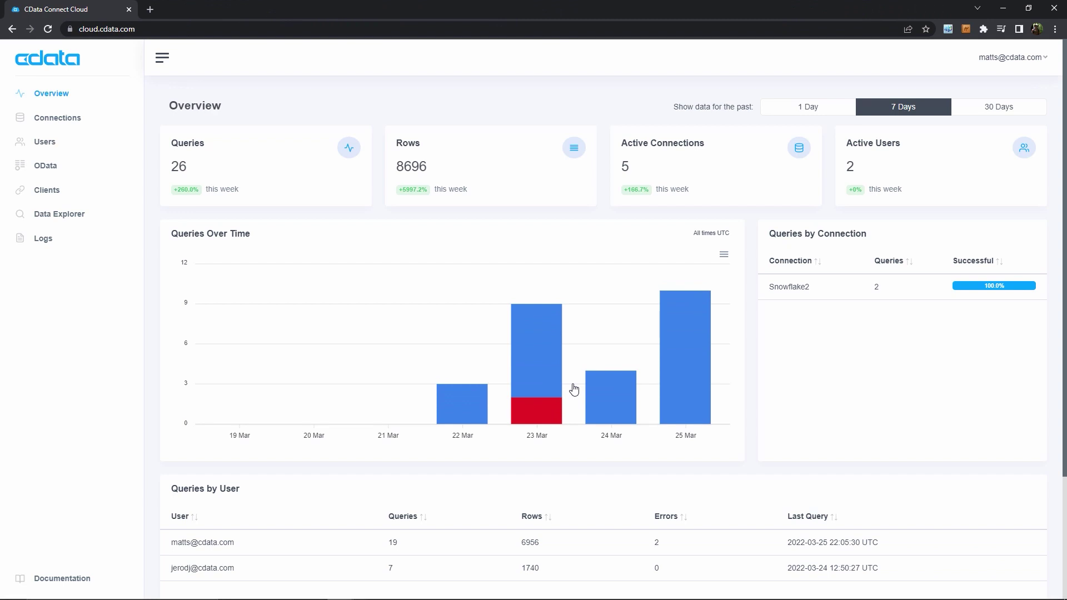
click(79, 124)
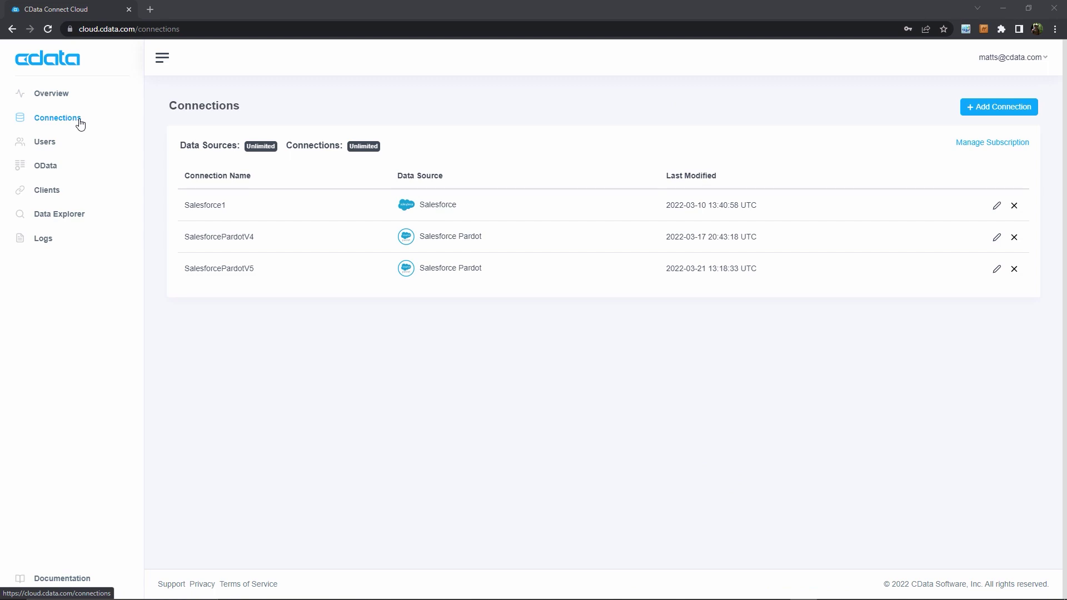
Add a new connection, choosing Snowflake as the data source
click(1021, 116)
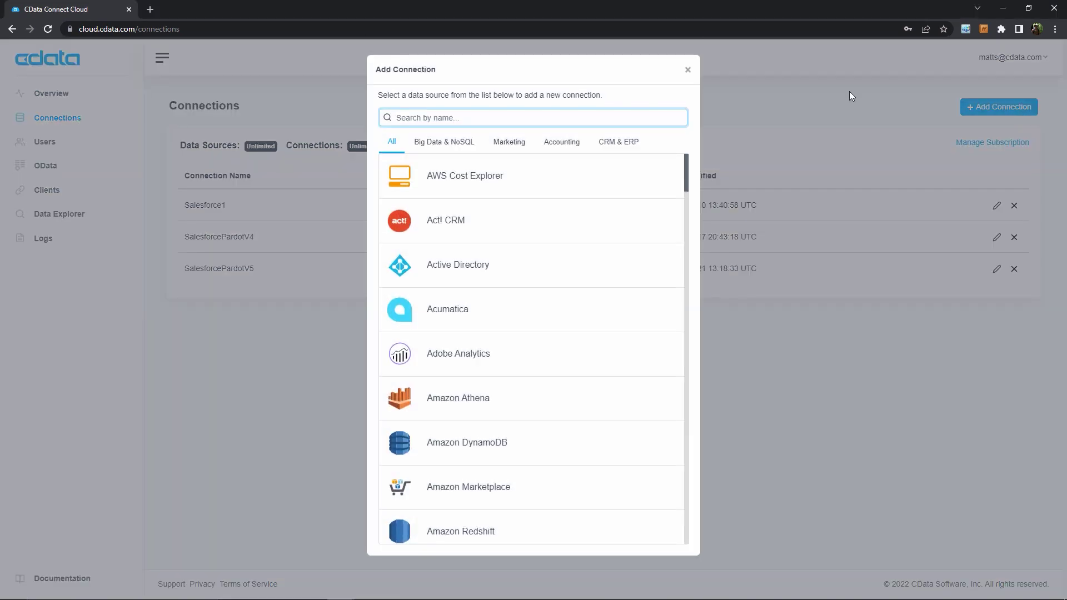
text(snowflake)
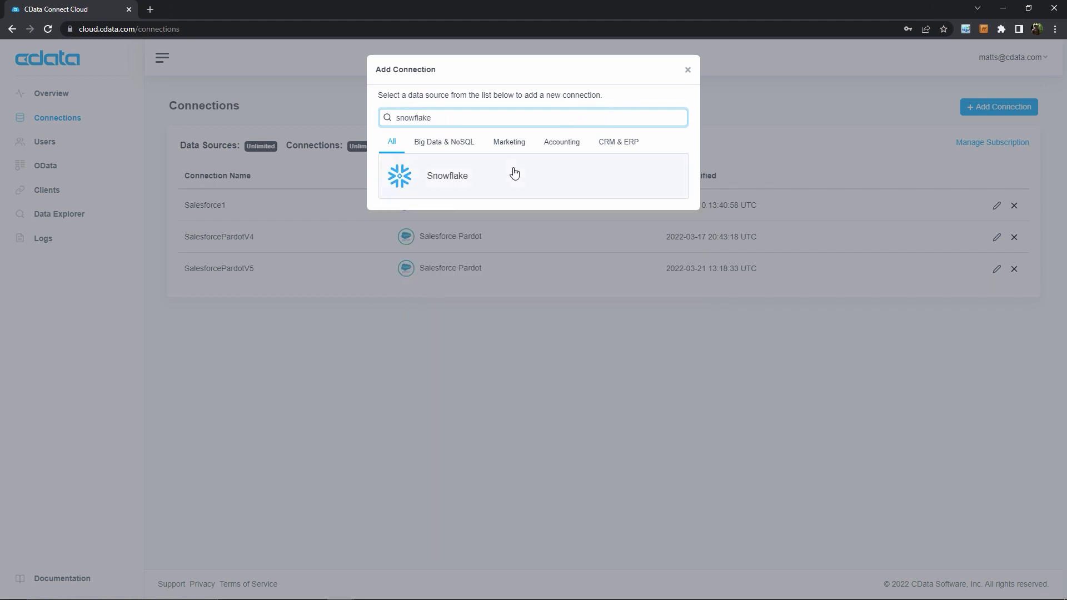
click(512, 172)
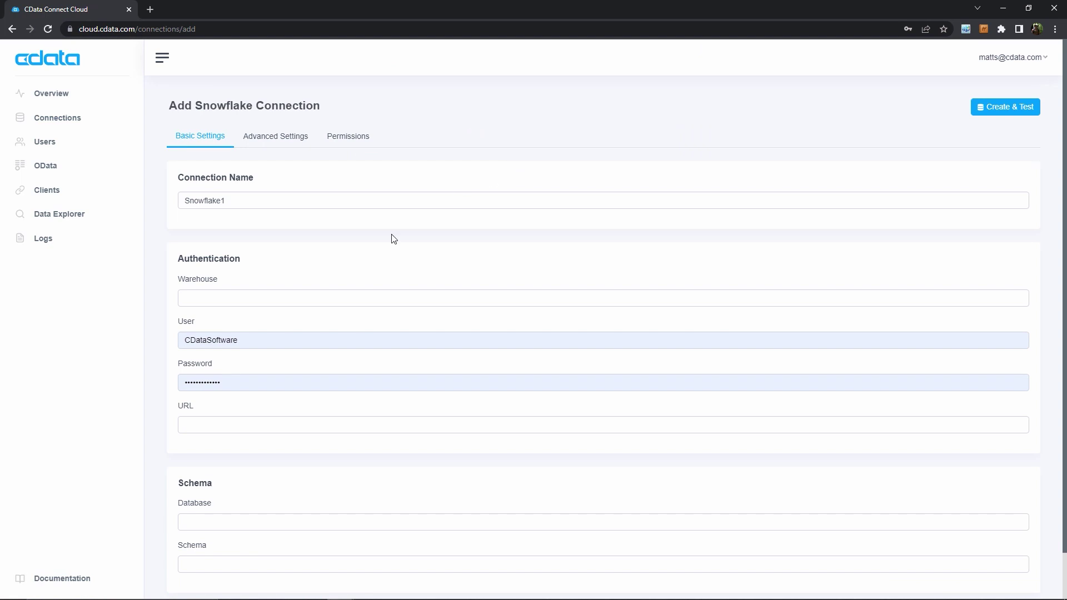
Enter warehouse DEMO_WH, the account user name and the password
click(288, 297)
text(DEMO_WH)
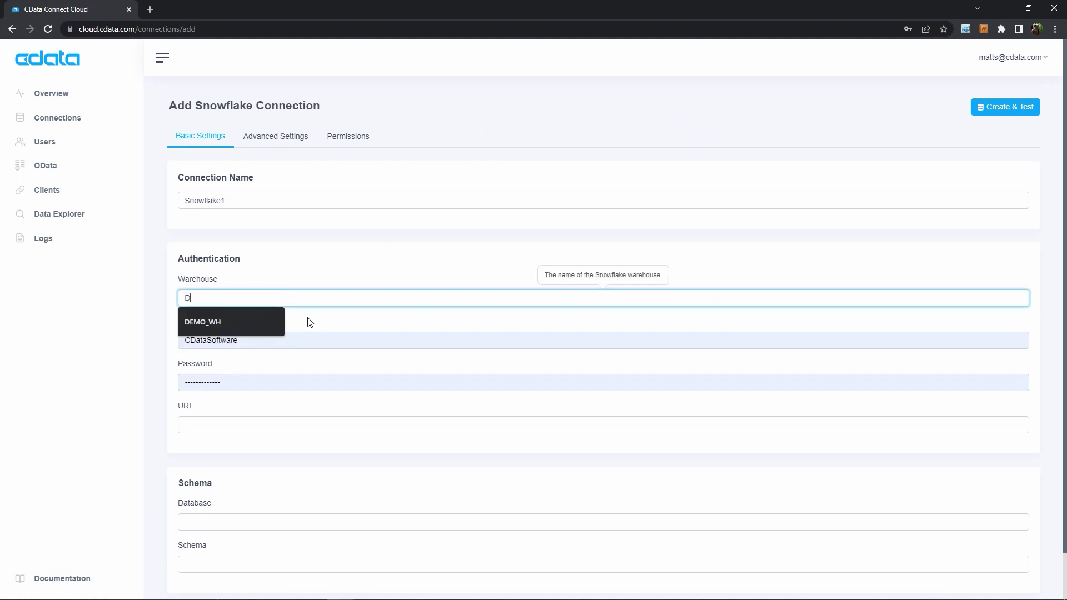
double_click(283, 339)
text(jerodj)
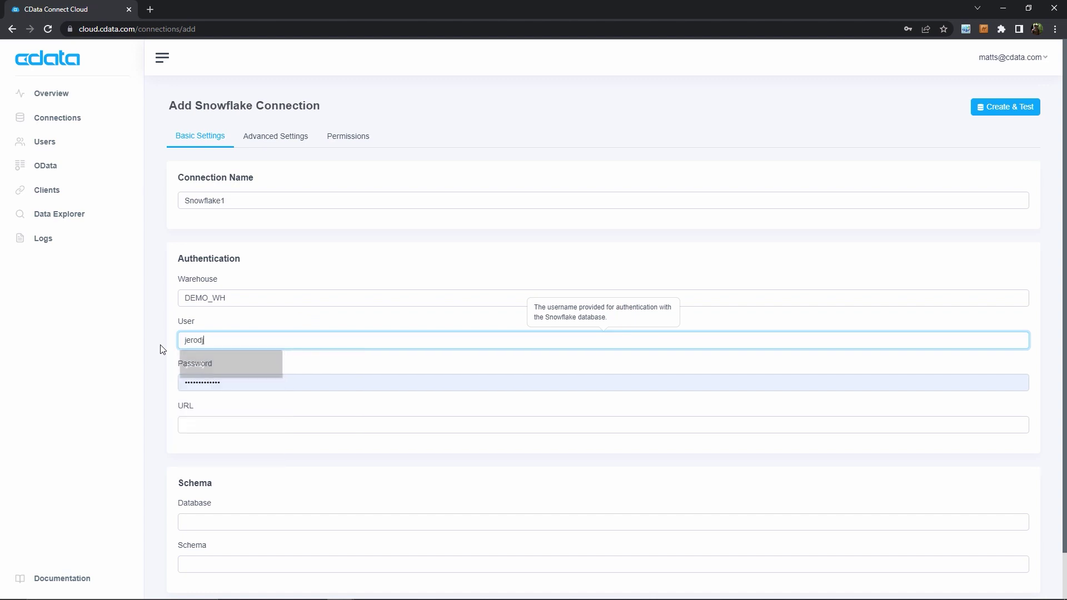
click(180, 385)
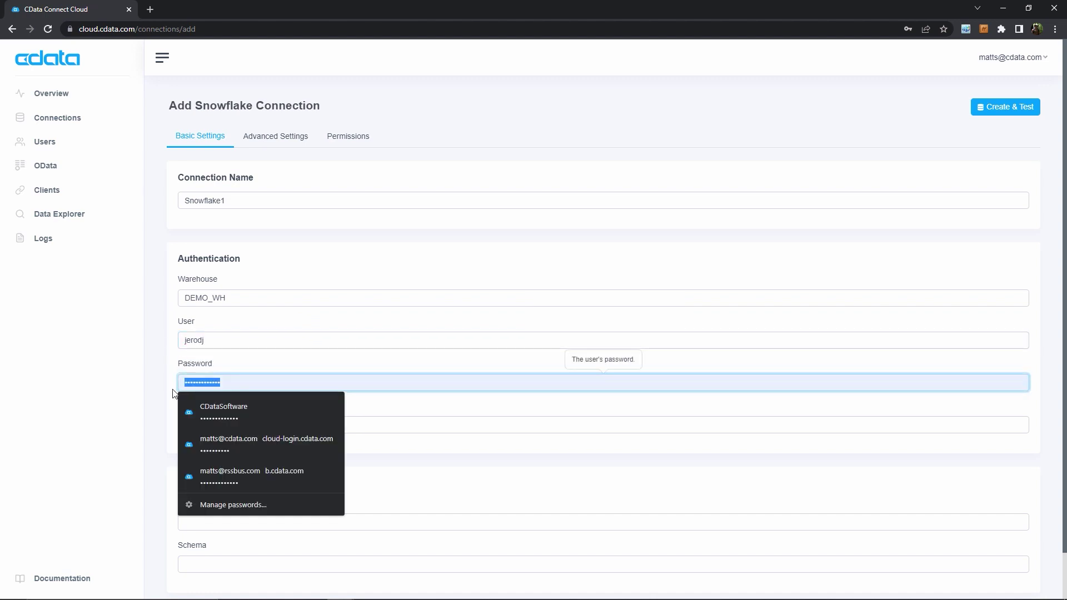
key(Escape)
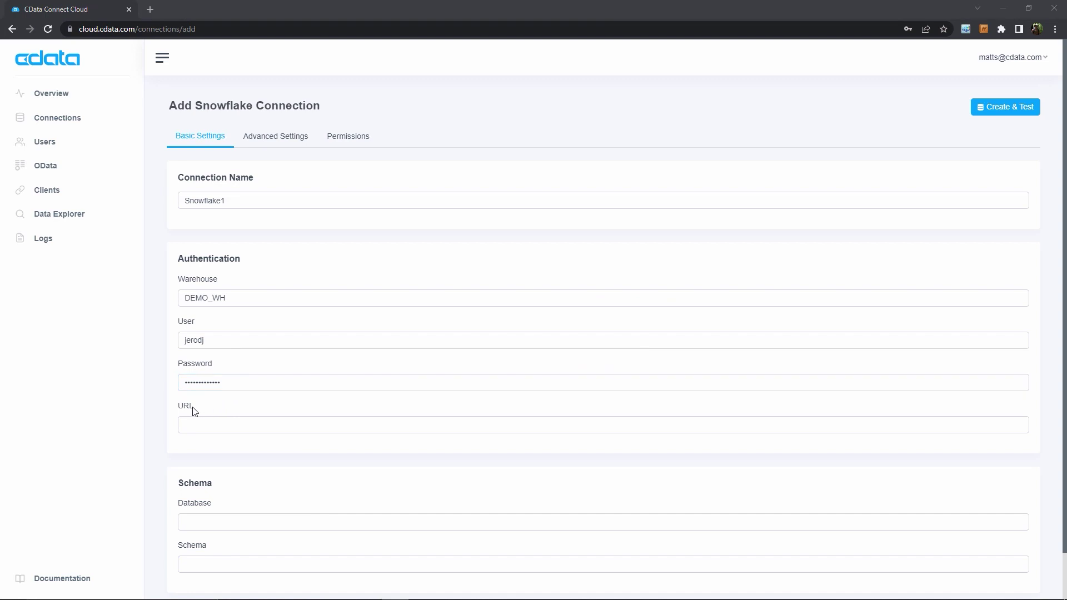
Fill in the account URL, database DEMO_DB and schema CRM, then save and test
click(188, 423)
key(Down)
key(Return)
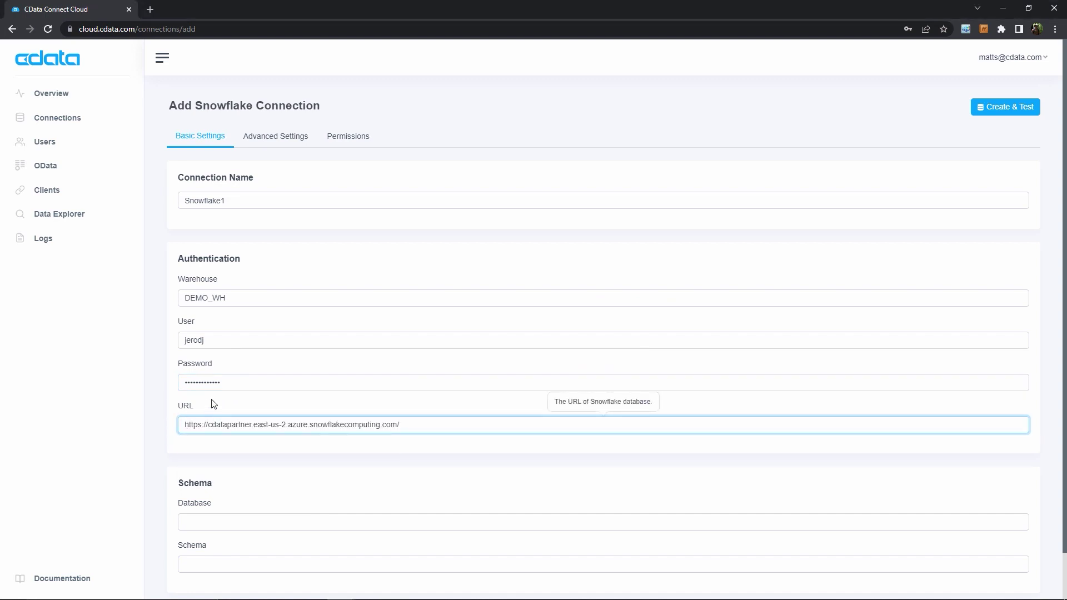
click(234, 495)
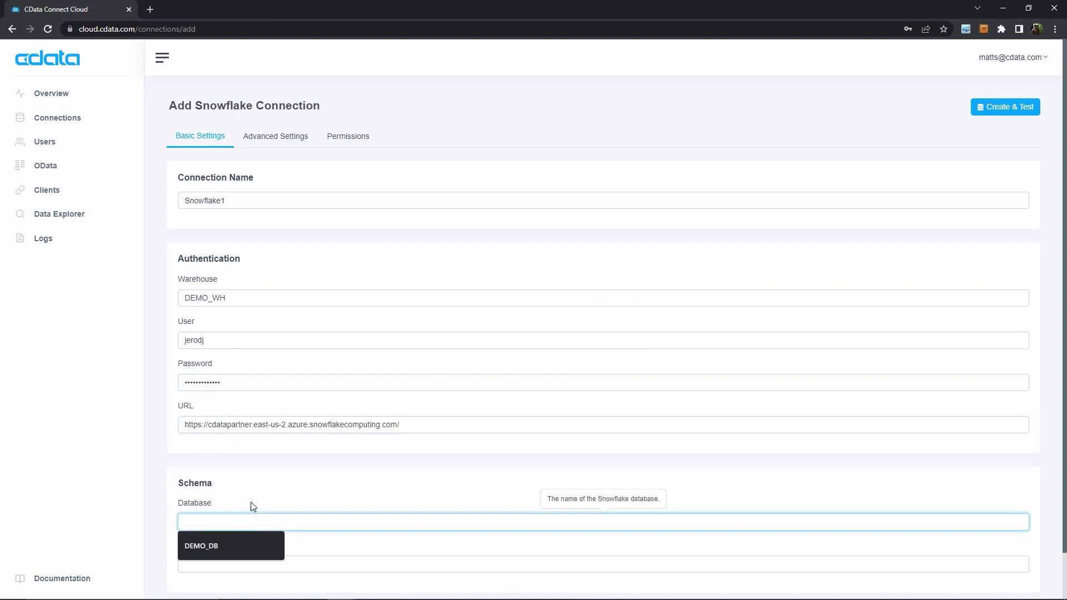
text(DEMO_DB)
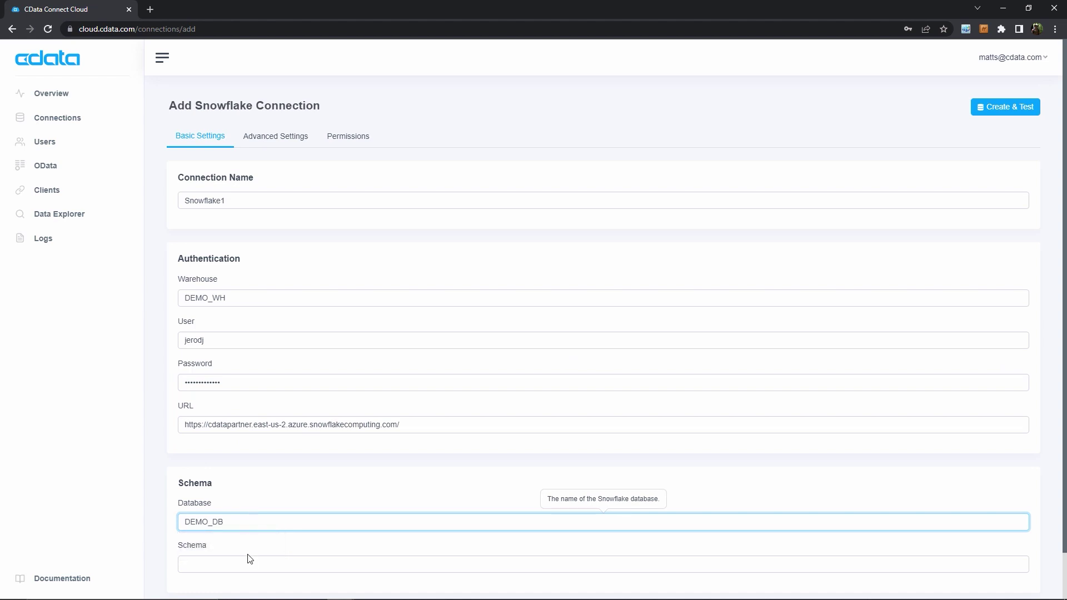
click(249, 562)
text(CRM)
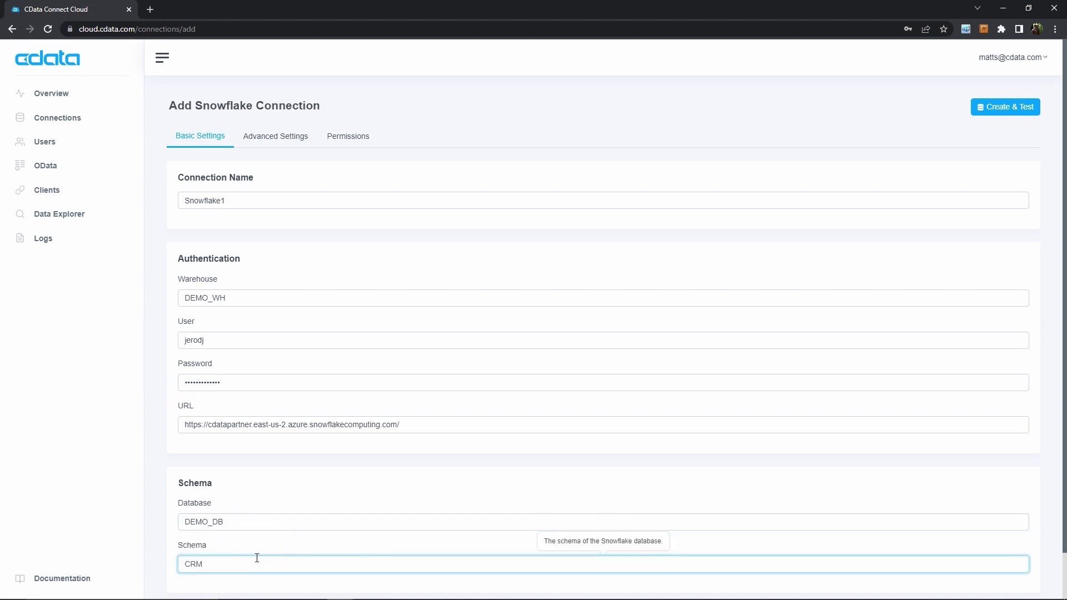
click(362, 491)
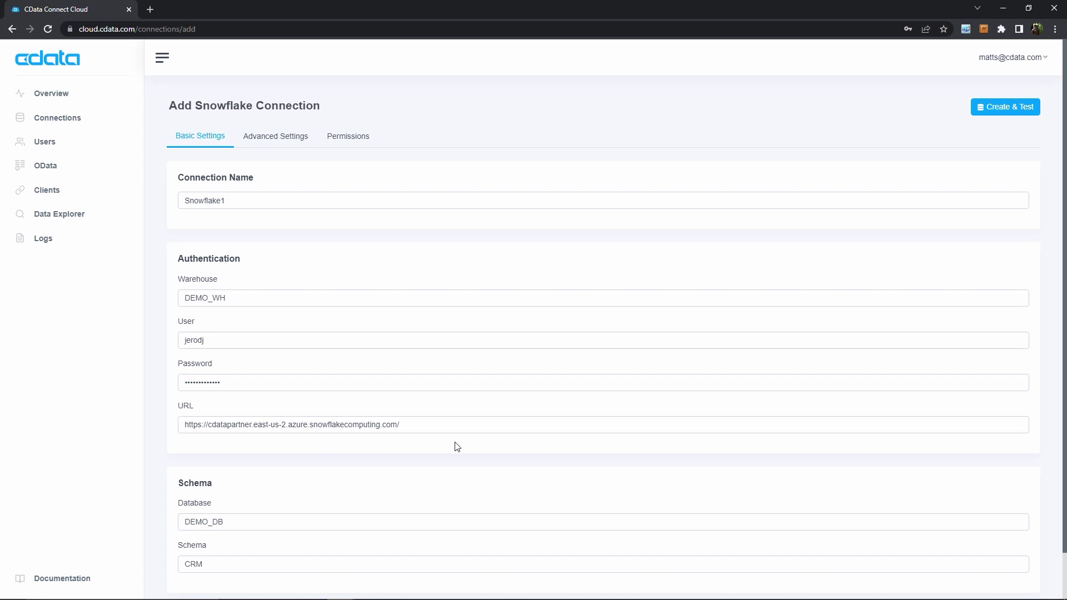
click(1035, 109)
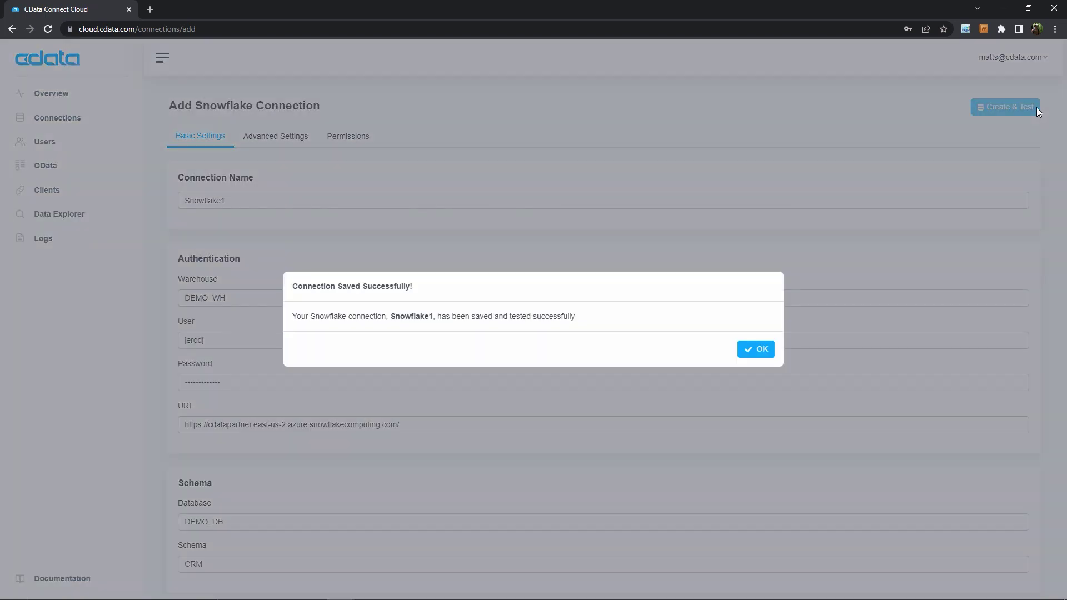
Acknowledge the successful test, dismiss the browser's password prompt, and go to the Clients page
click(767, 358)
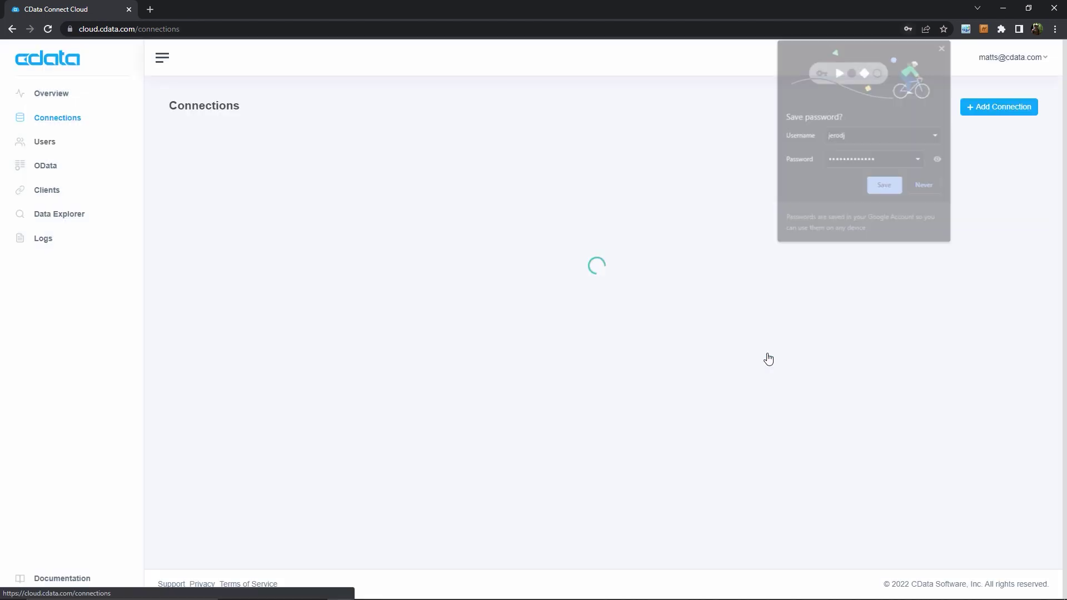
click(943, 45)
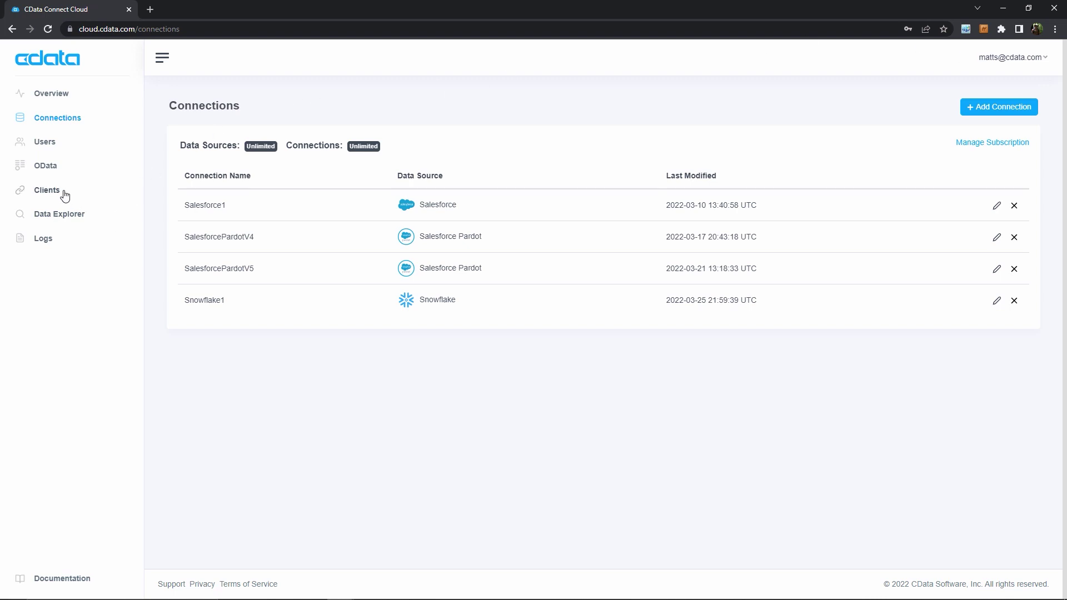
click(47, 191)
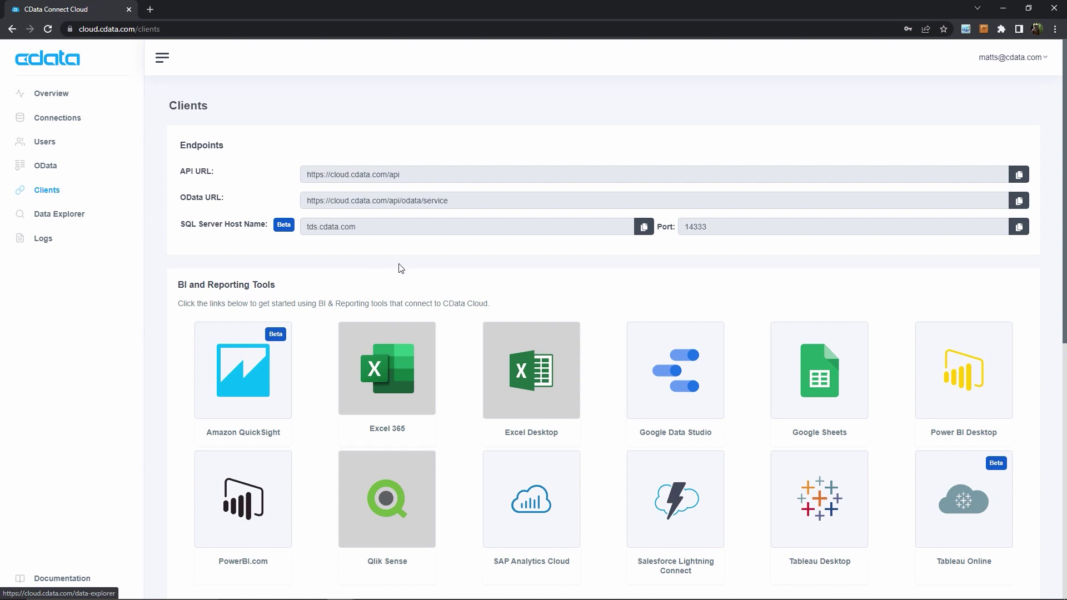
Launch Google Data Studio from its tile and save the e-mail preferences as Yes to all
click(674, 371)
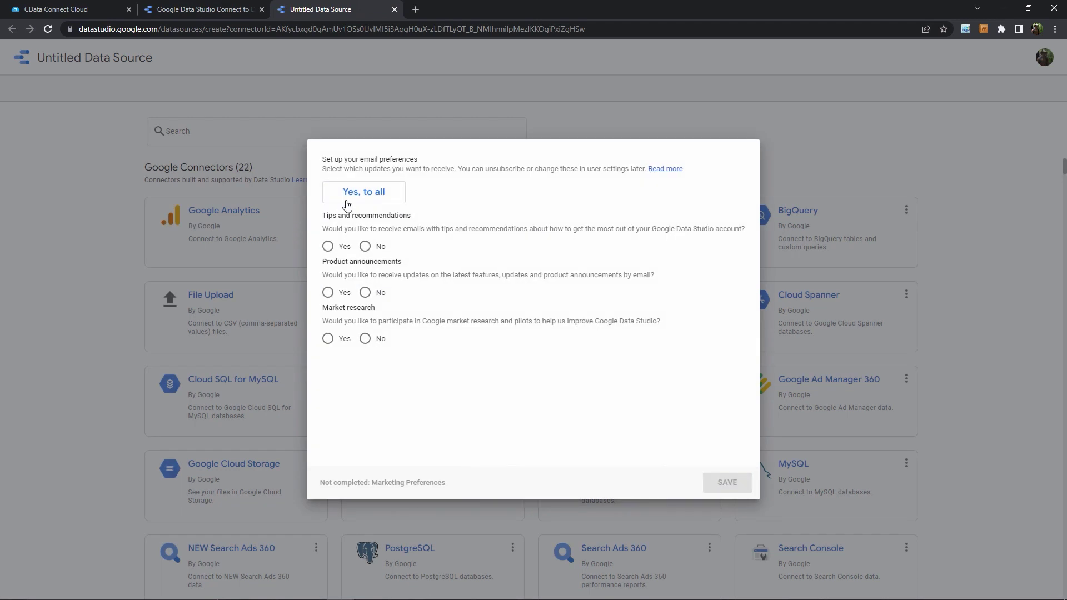
click(346, 195)
click(734, 482)
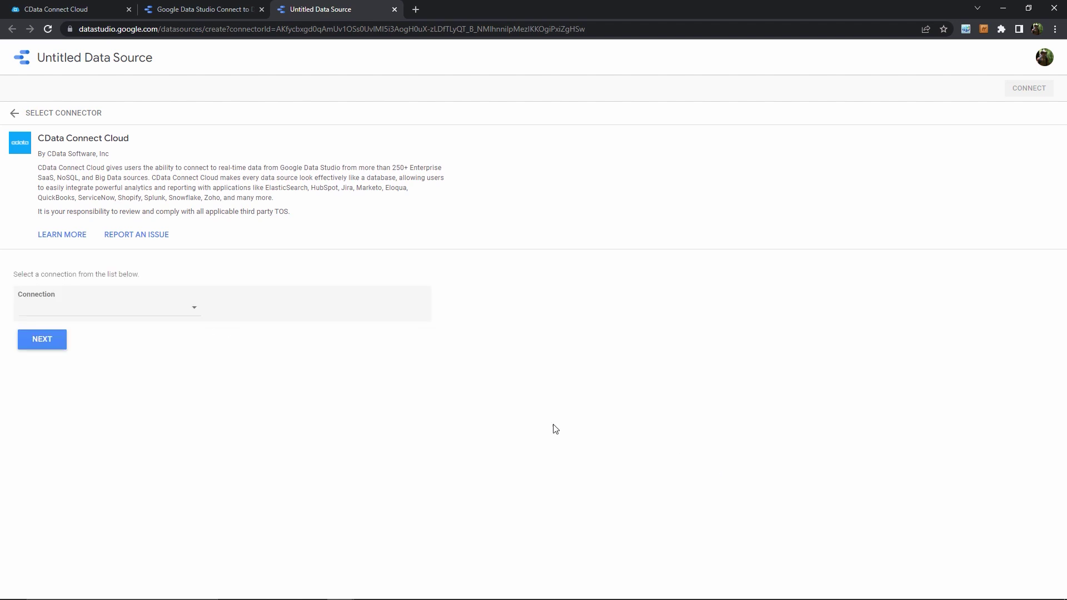
Choose the Snowflake1 connection and its CRM.Account table for the data source
click(196, 311)
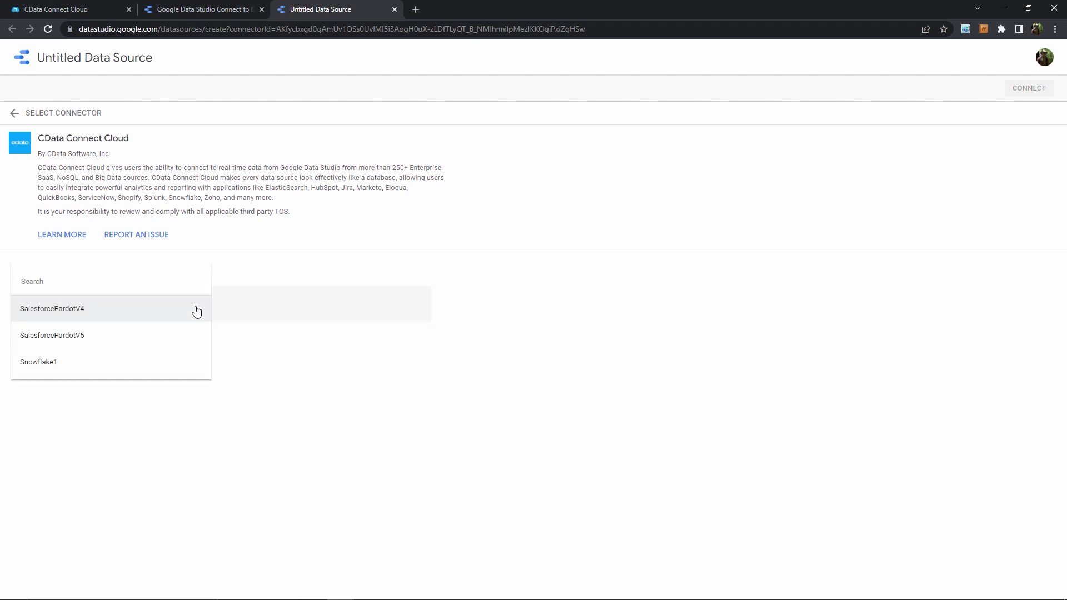
click(176, 365)
click(55, 340)
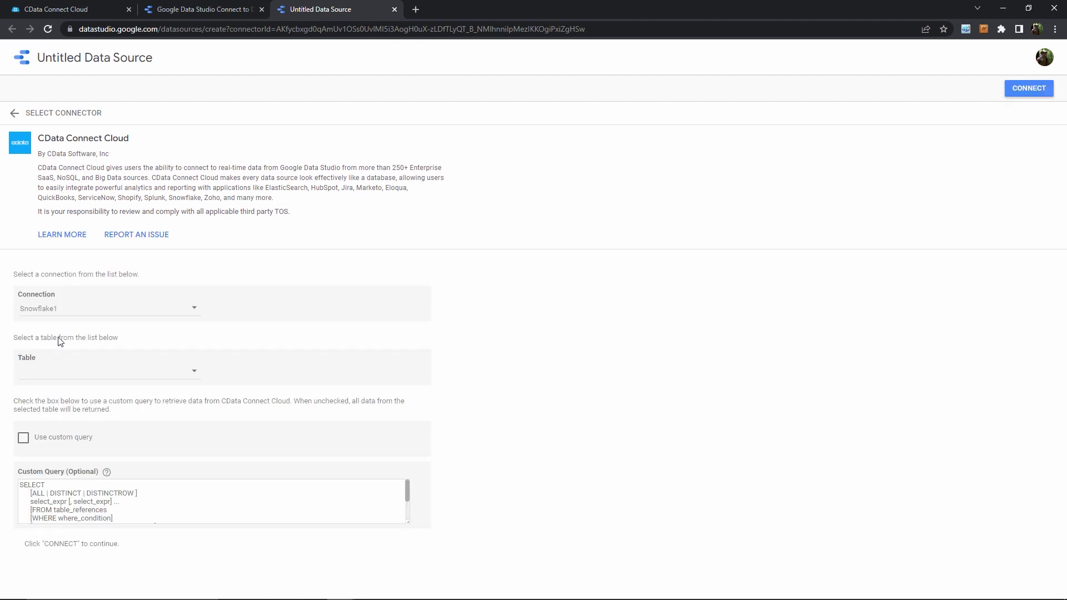
click(194, 381)
click(193, 381)
Connect the data source and set BillingState's type to Geo > Country subdivision (1st level)
click(1028, 89)
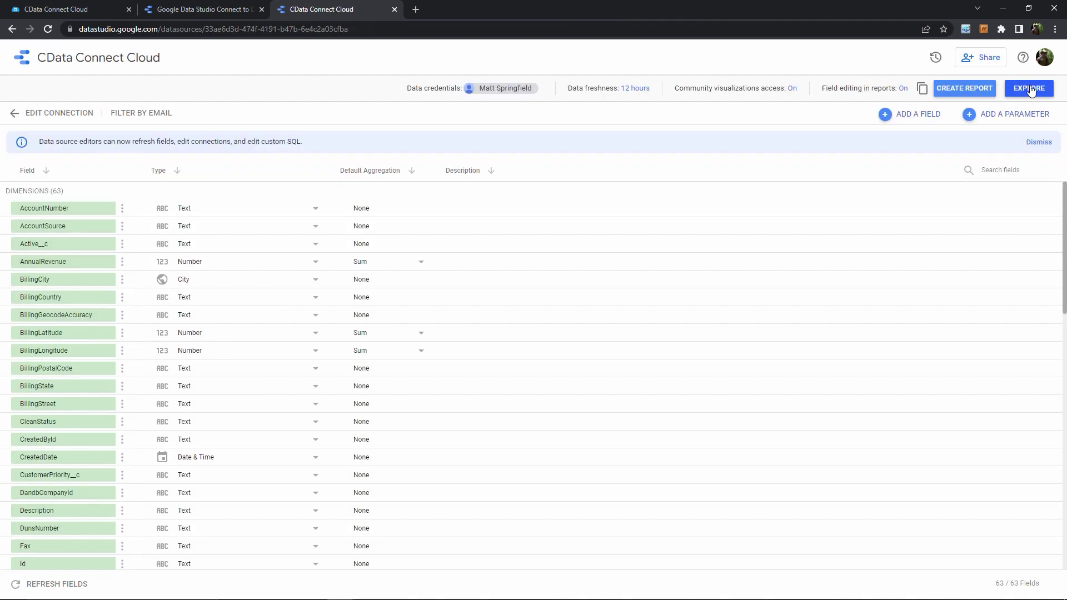
click(289, 392)
mouse_move(274, 481)
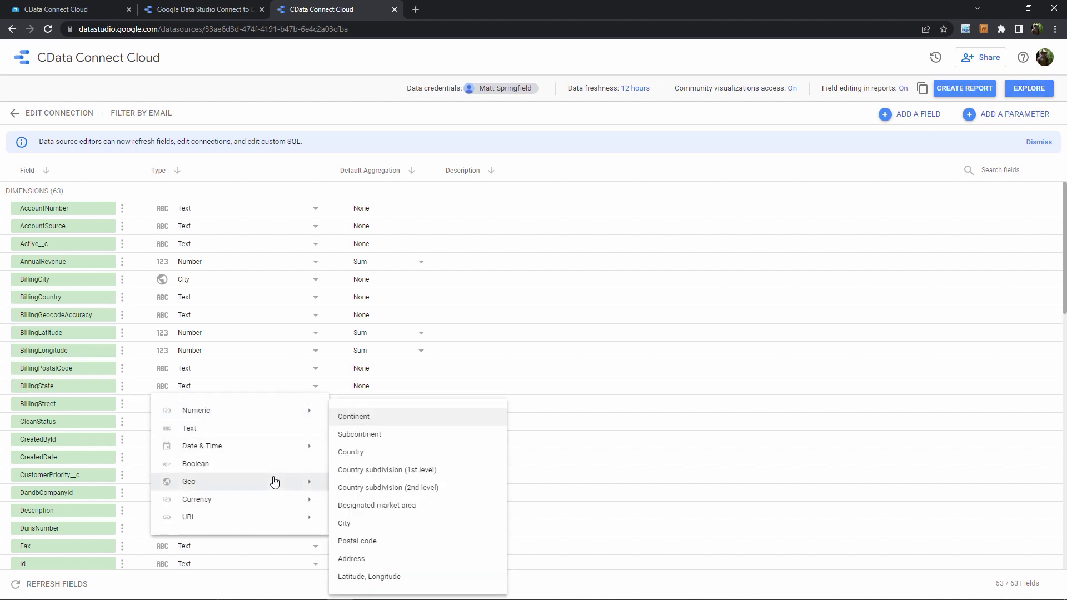
click(360, 470)
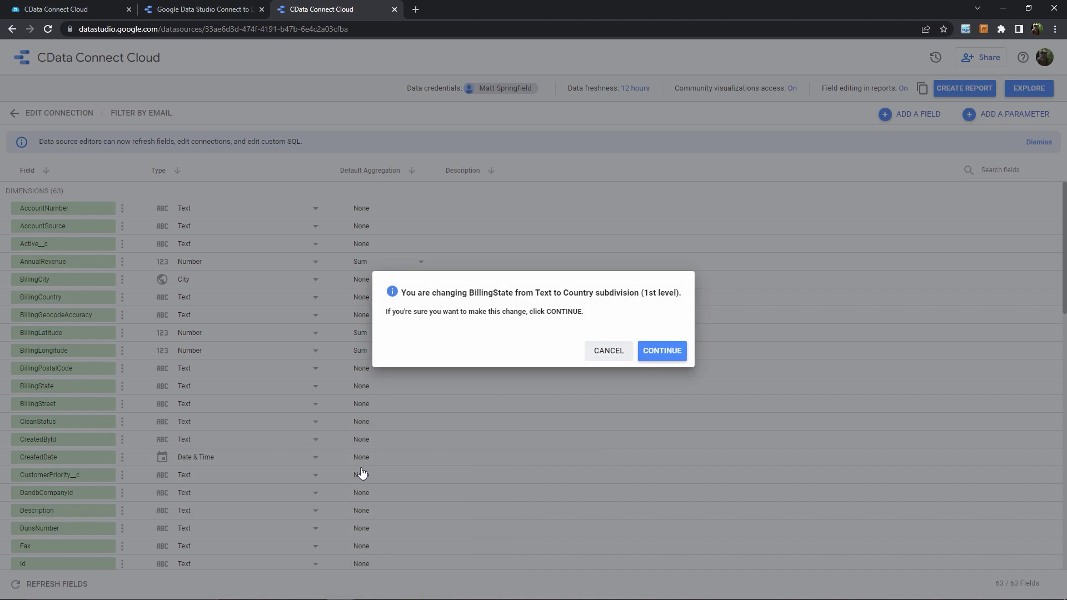
click(672, 351)
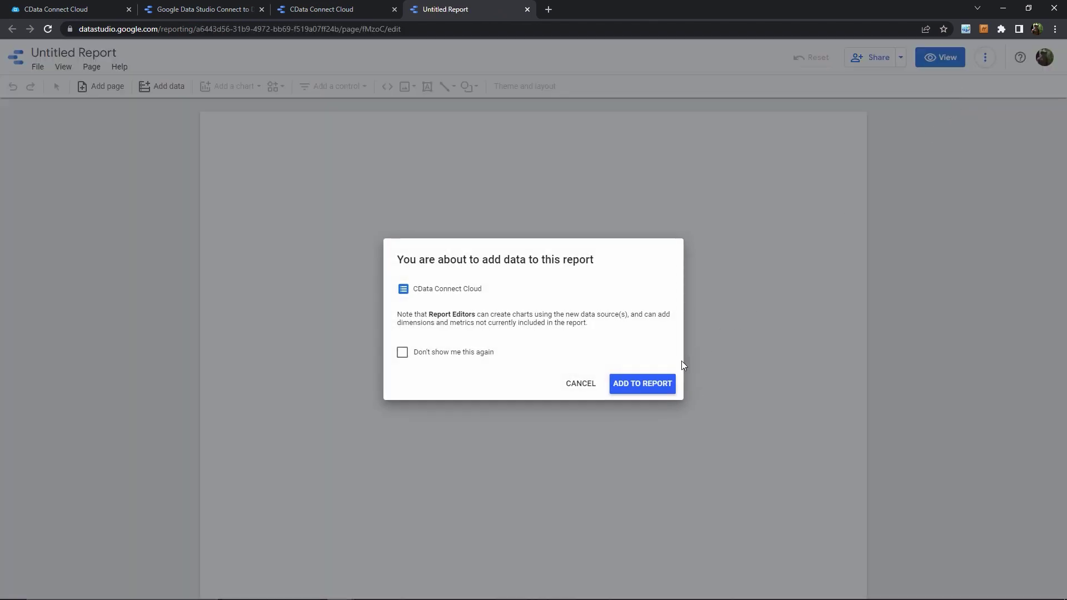
Add the data source to a new report and build a table of BillingState by AnnualRevenue
click(658, 385)
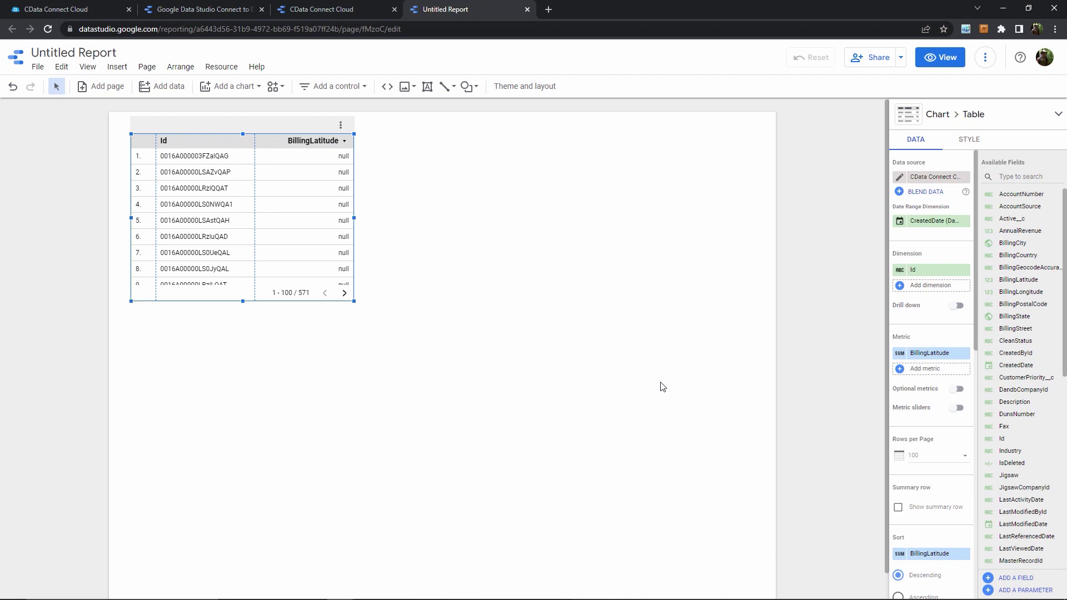
drag(1013, 316, 950, 274)
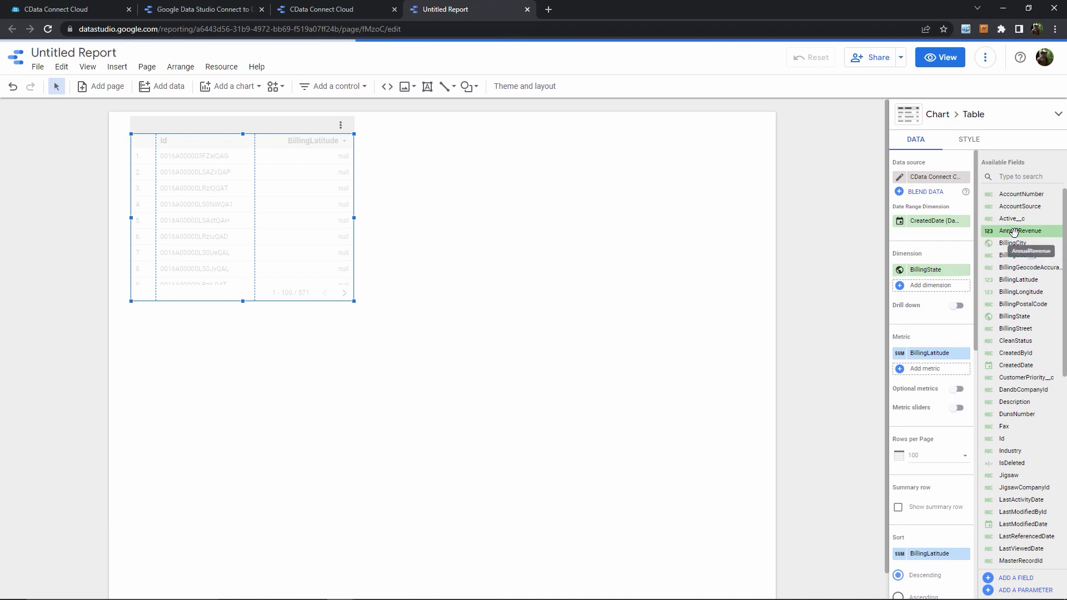
drag(1013, 231, 931, 372)
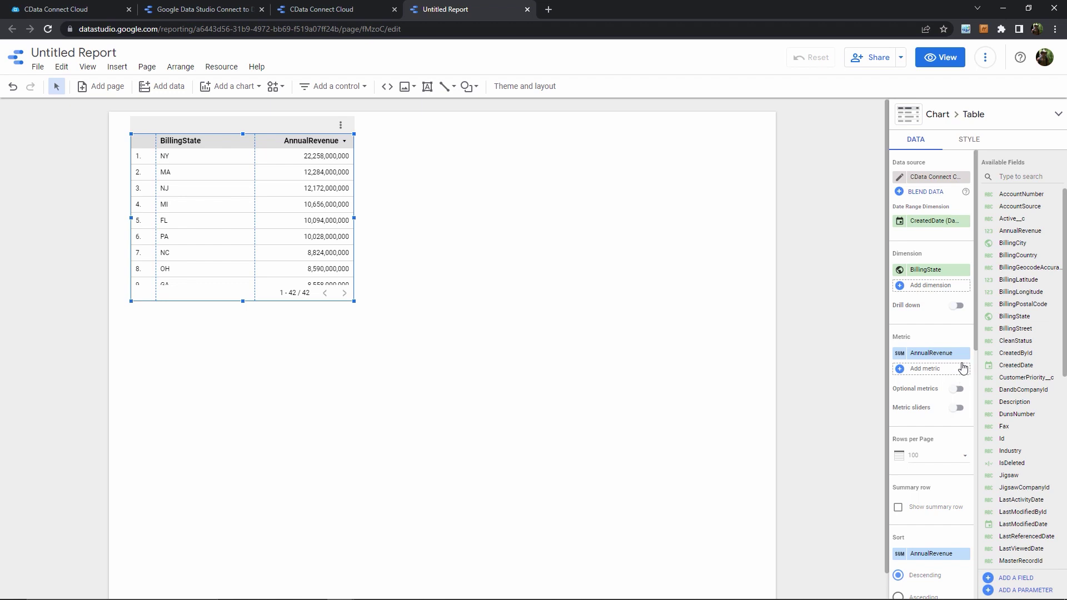
Switch the table to a Geo chart and enlarge it across the page
mouse_move(998, 119)
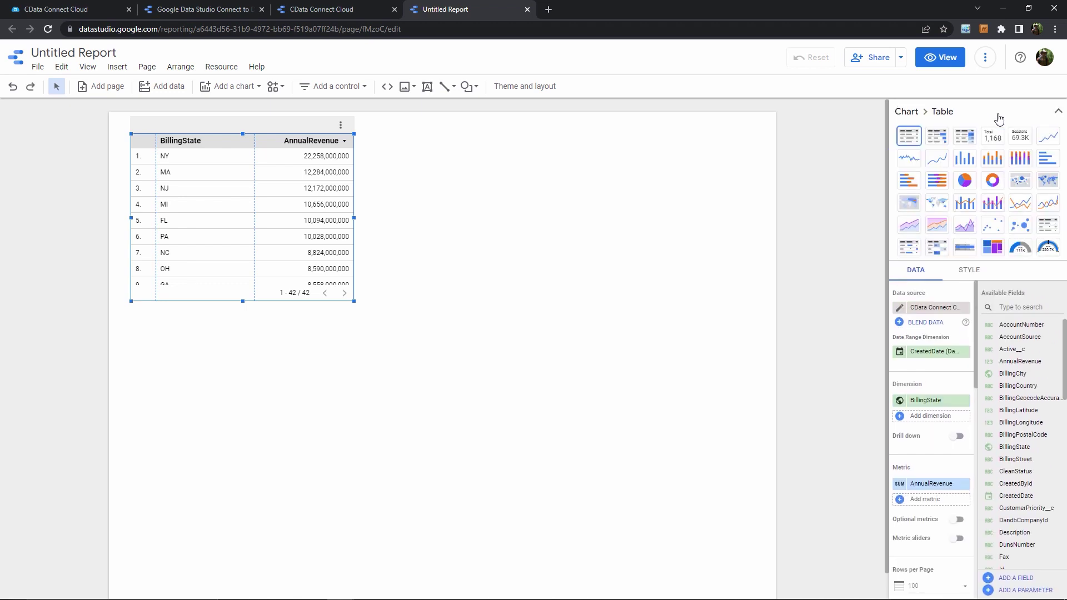
click(941, 206)
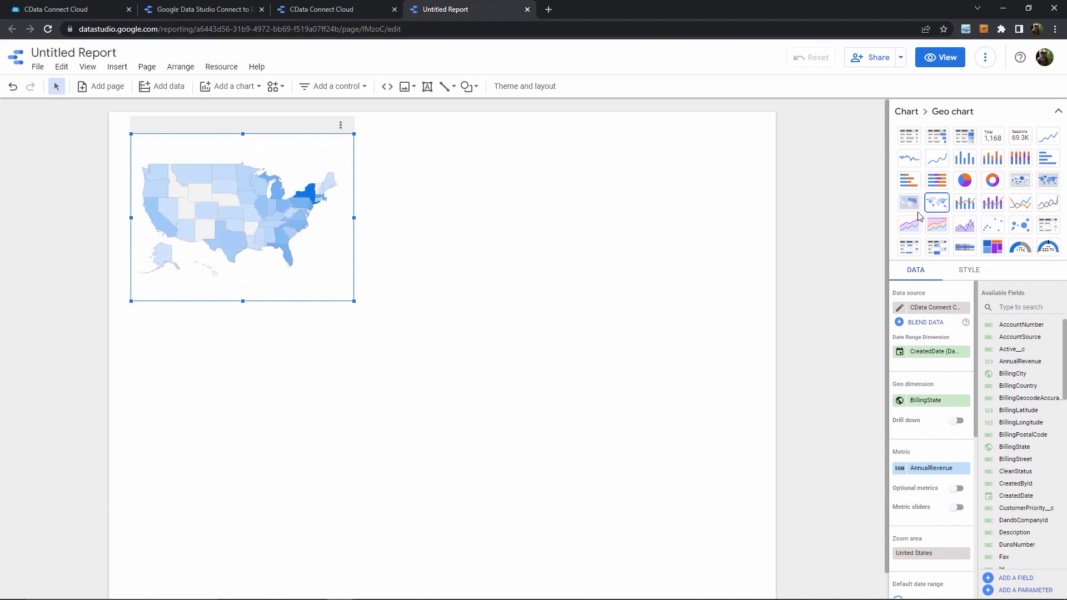
drag(353, 300, 610, 428)
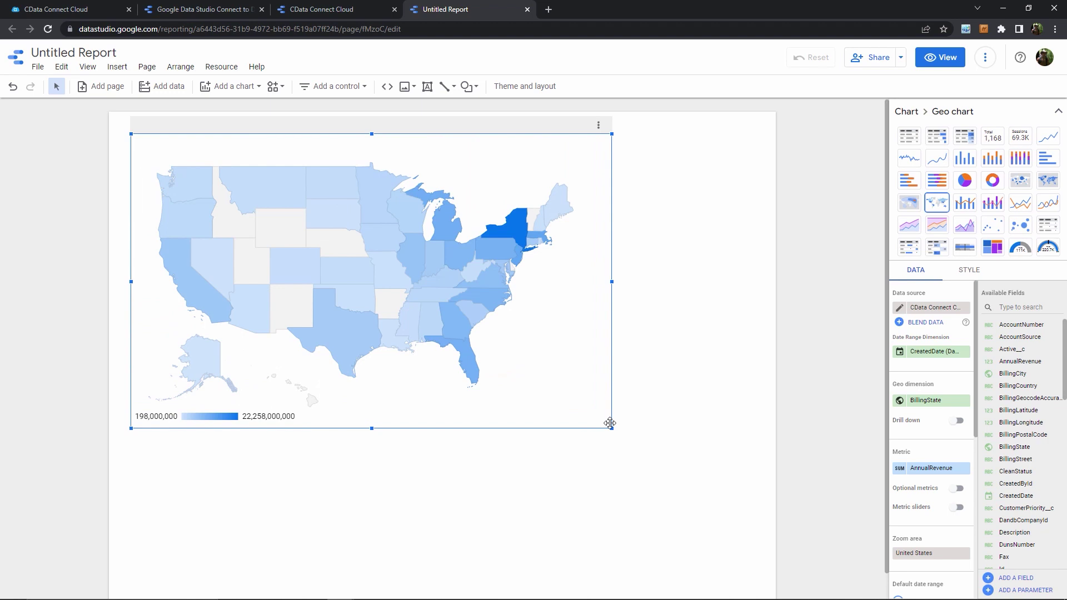
mouse_move(512, 231)
mouse_move(468, 357)
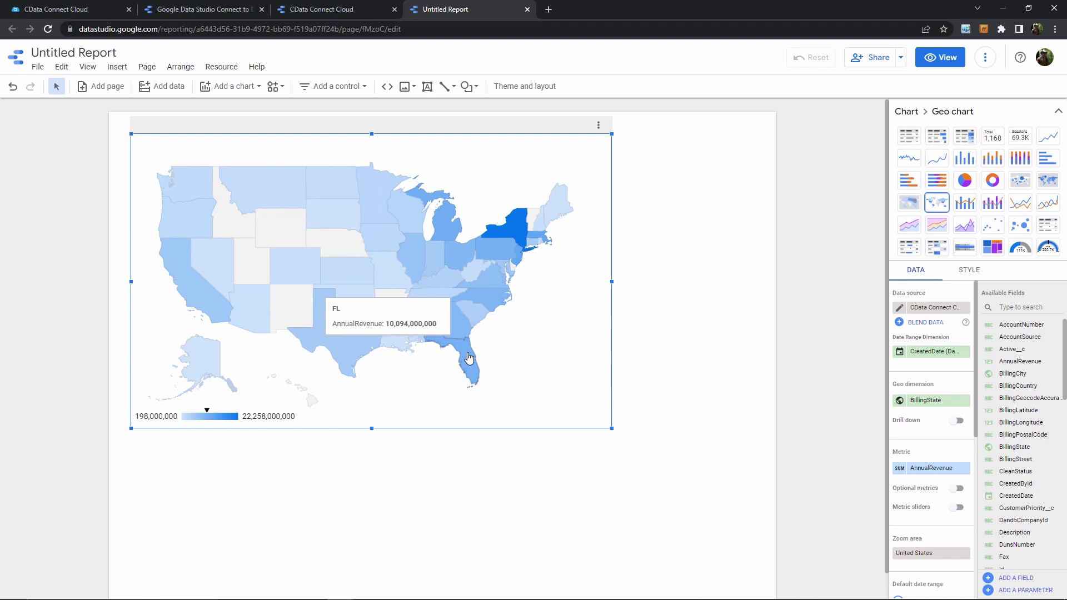